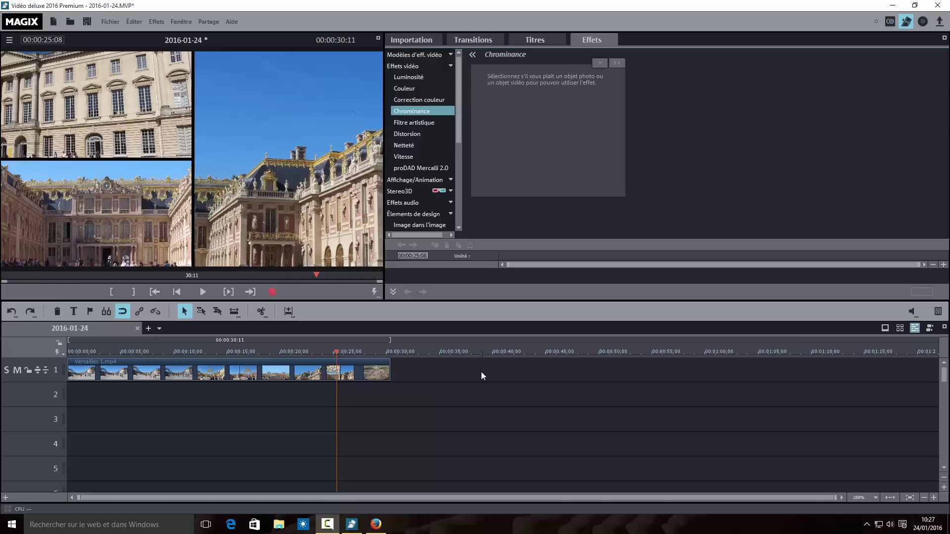
Add the Noir test image to track 2 beneath the Versailles clip, starting at the beginning of the timeline.
click(224, 371)
click(333, 352)
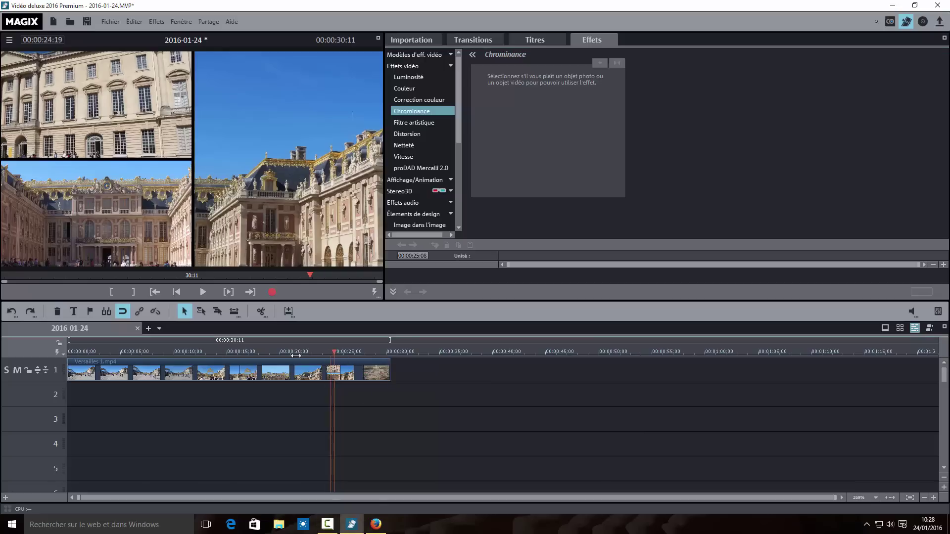
click(183, 352)
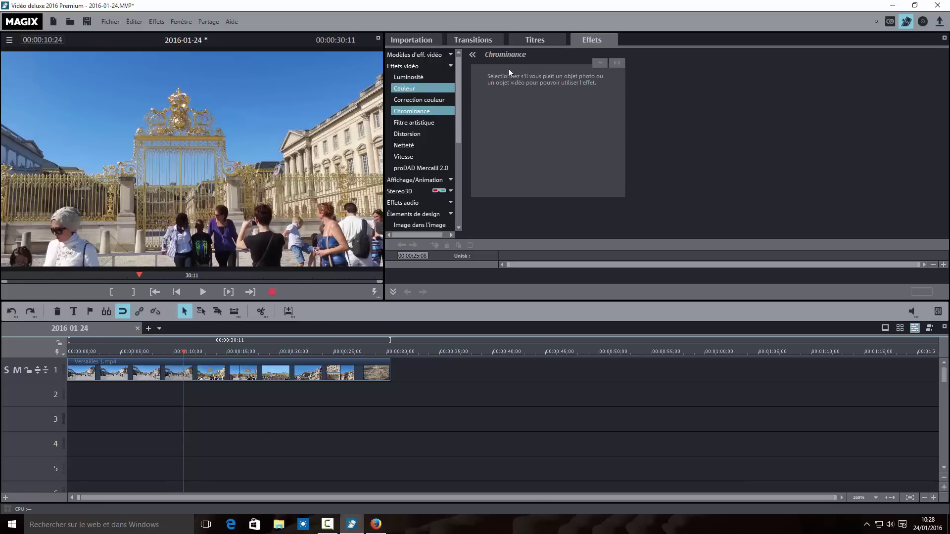
click(441, 66)
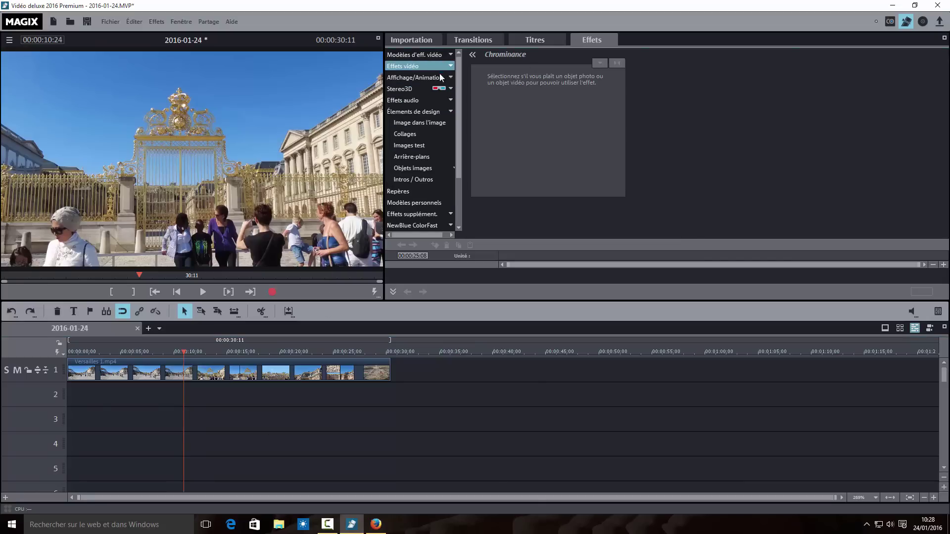
click(437, 112)
click(437, 111)
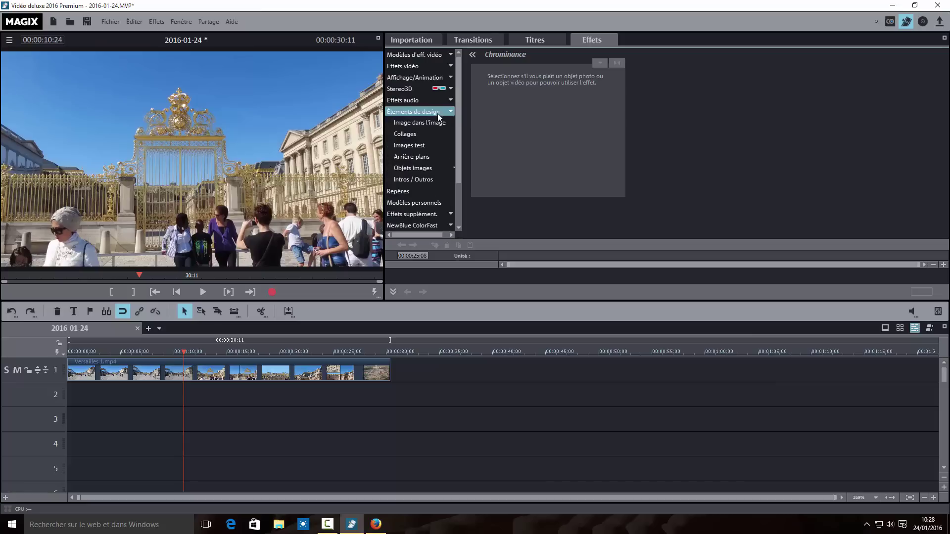
click(438, 146)
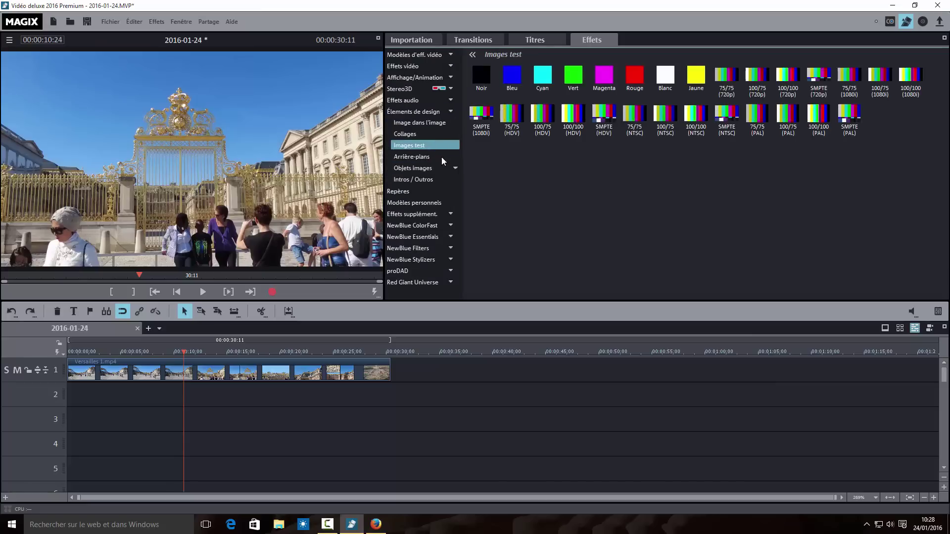
drag(483, 78, 390, 395)
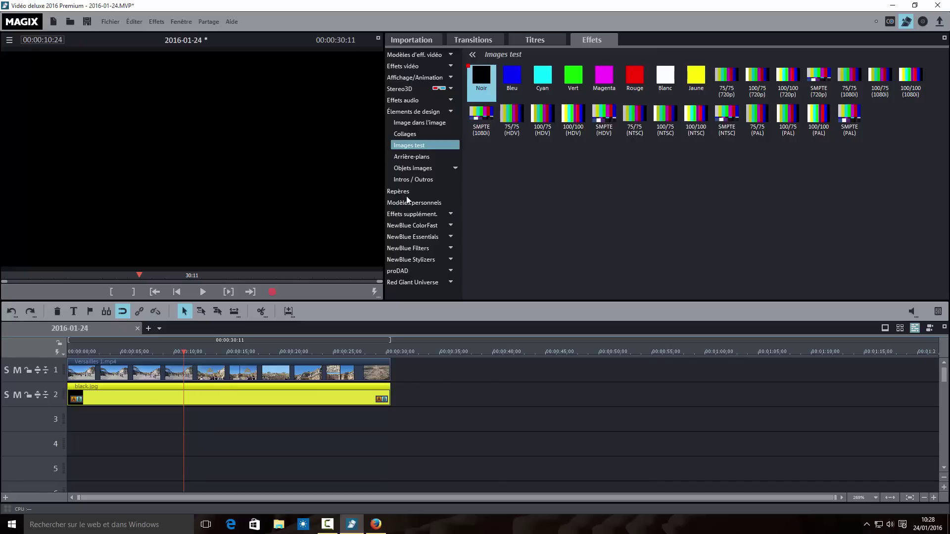
Turn off fixed proportions for the black image and narrow it to about 903 pixels wide, covering the right part of the frame.
click(431, 79)
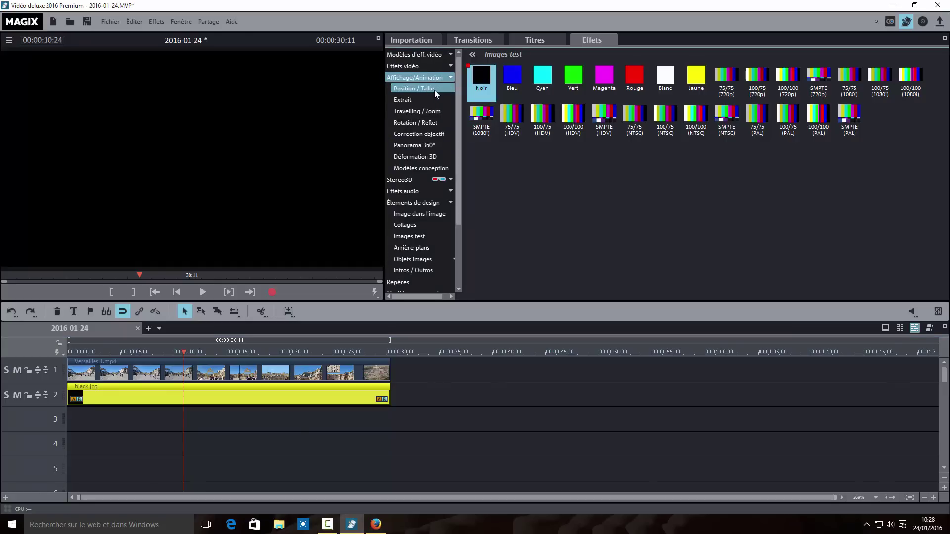
click(434, 89)
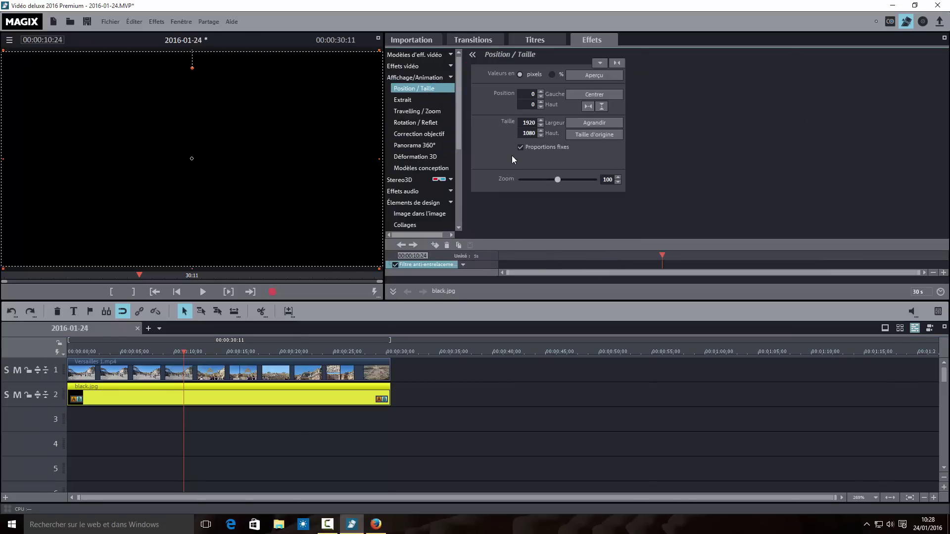
click(520, 146)
drag(4, 158, 205, 161)
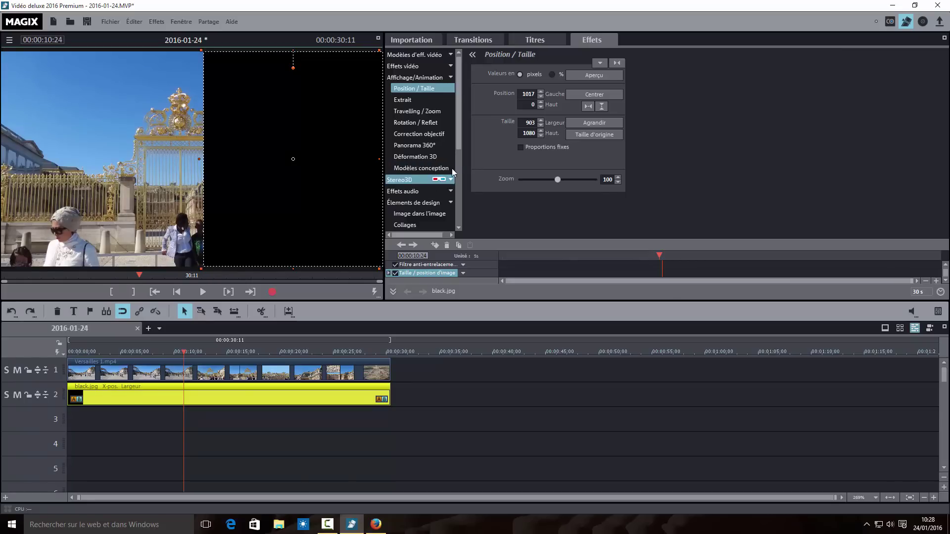
Apply a fisheye distortion of 14 to the black image and lower its Chrominance video level to 42.
click(443, 79)
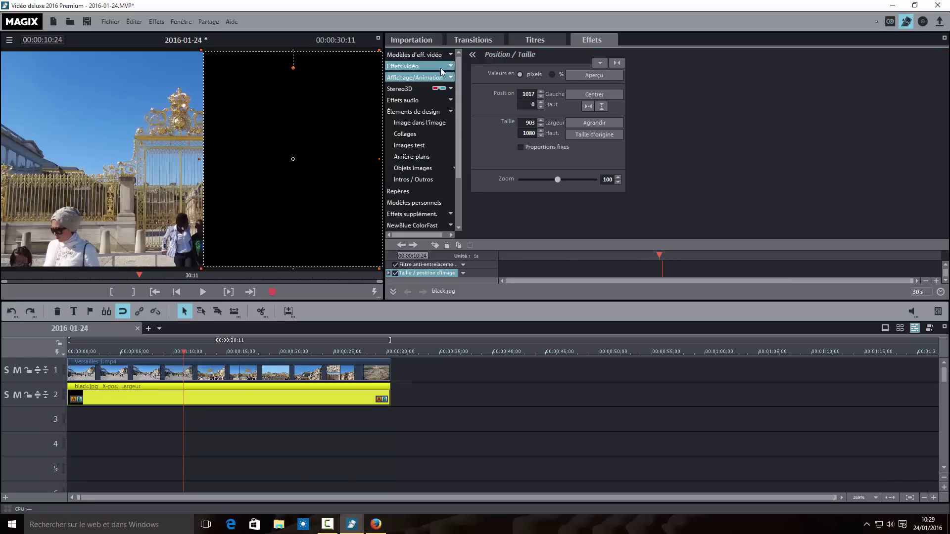
click(441, 67)
click(439, 134)
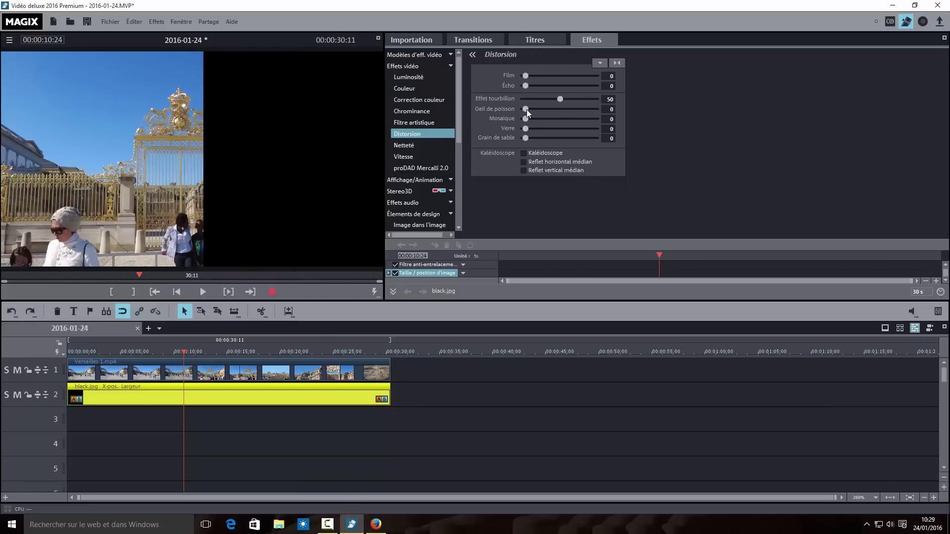
click(609, 108)
text(15)
key(Return)
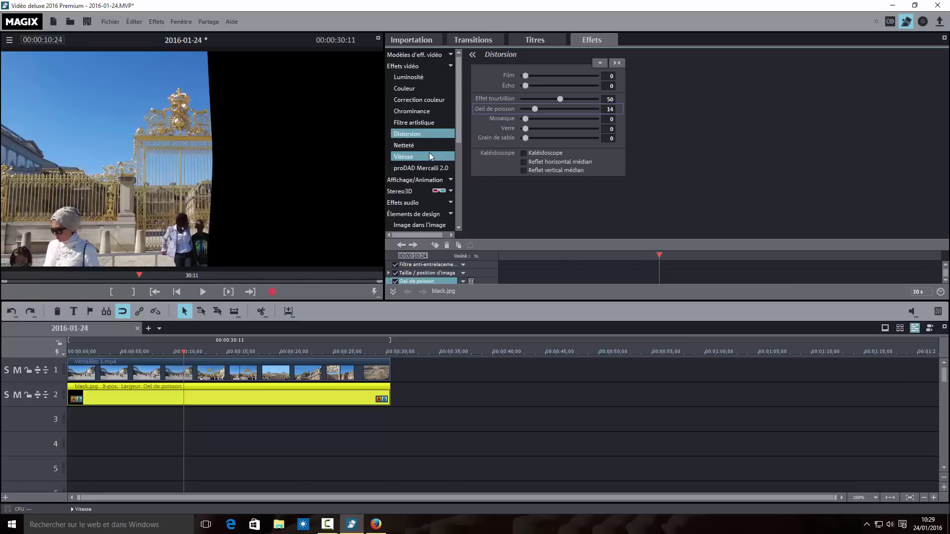
click(437, 111)
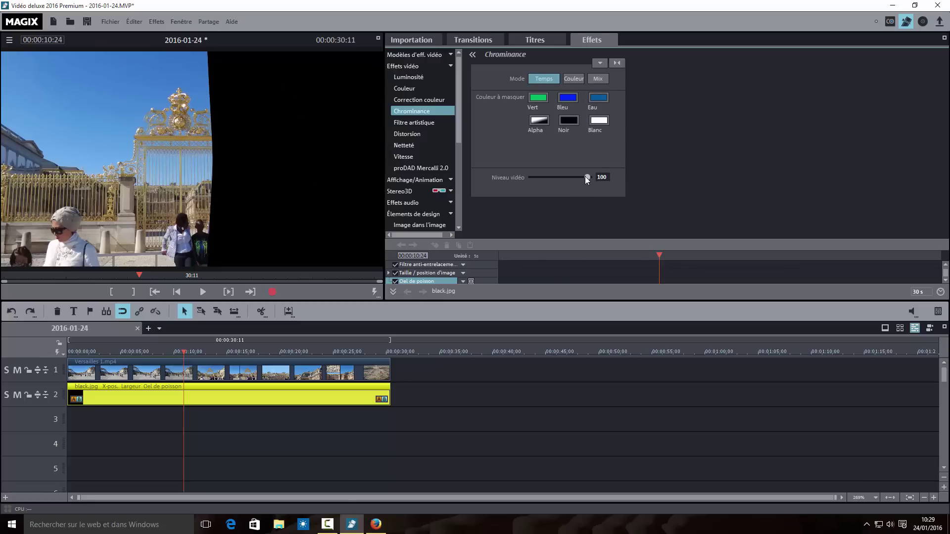
drag(586, 176, 555, 174)
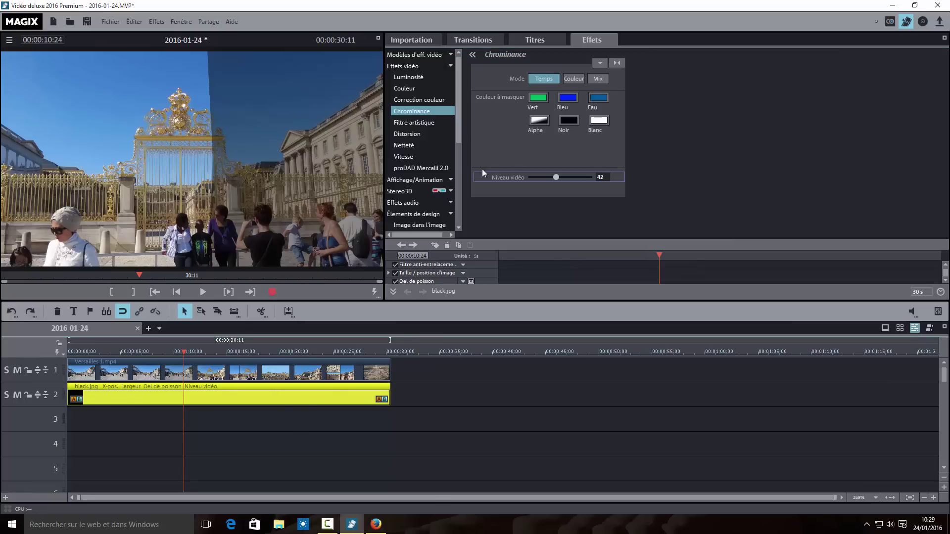
Switch to Firefox, open the Wikipedia article on the Château de Versailles and copy its first paragraph.
click(377, 528)
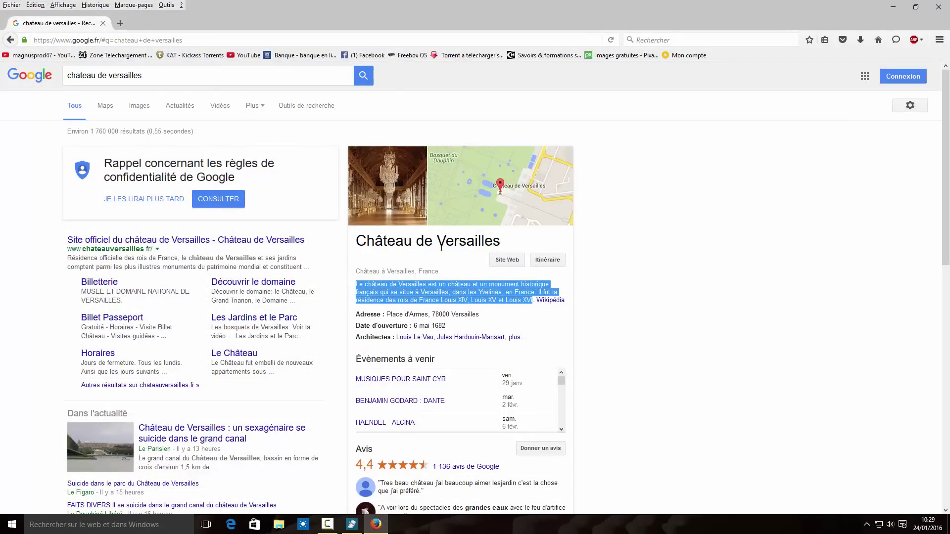
click(638, 341)
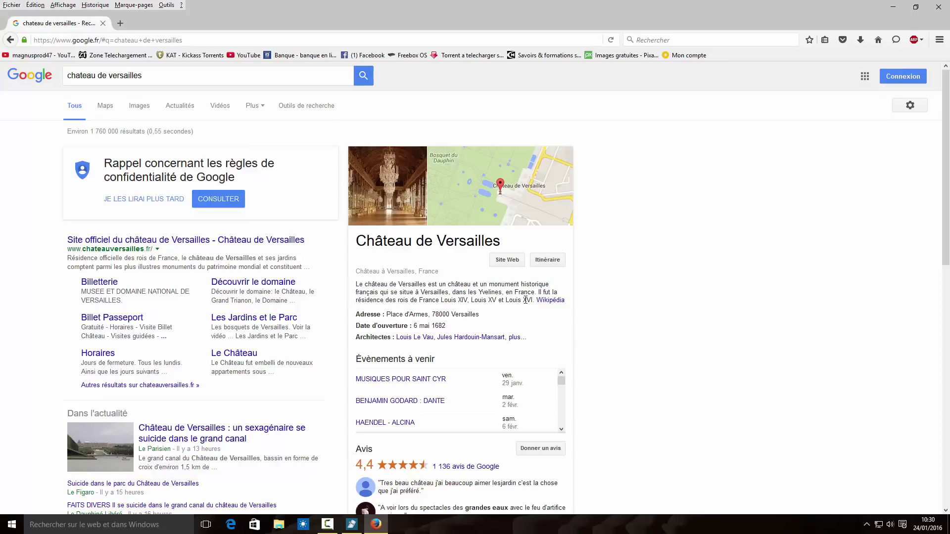
click(544, 300)
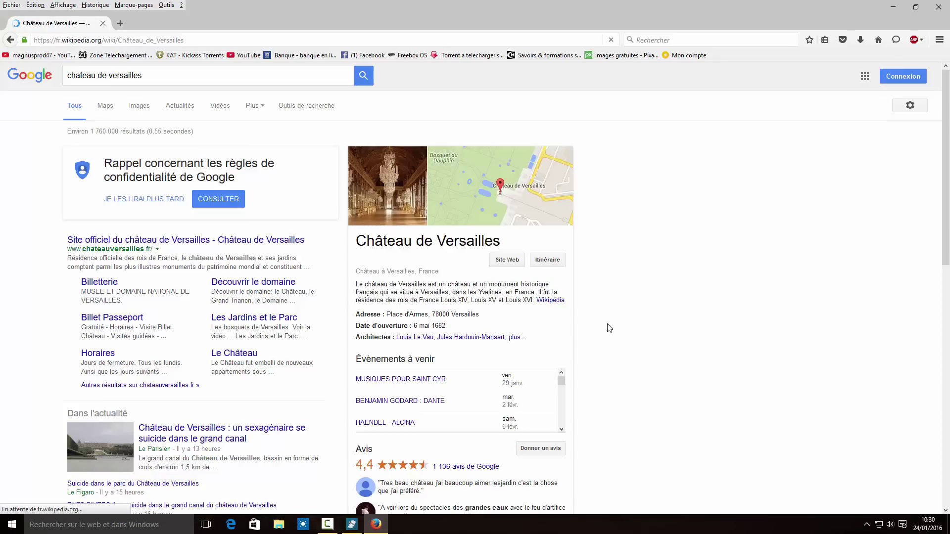
drag(103, 144, 511, 157)
key(ctrl+c)
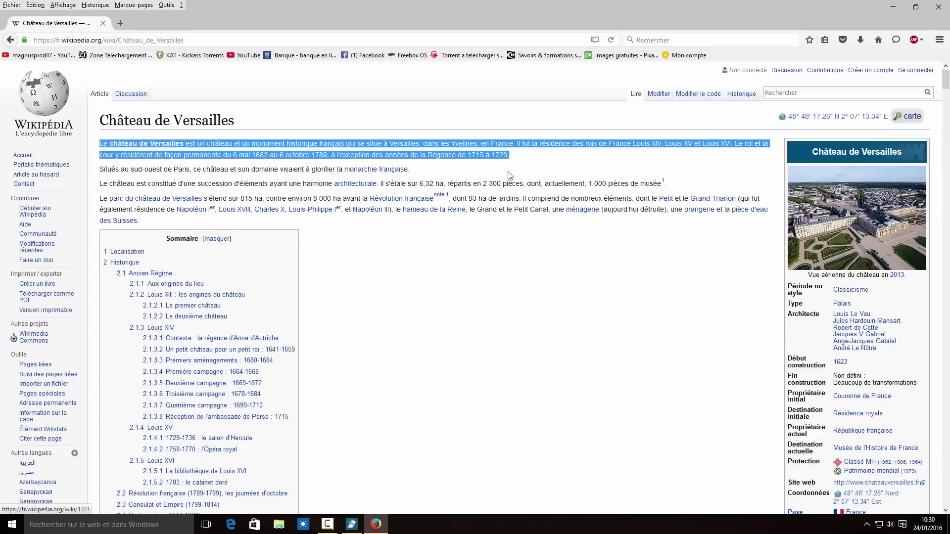
right_click(357, 157)
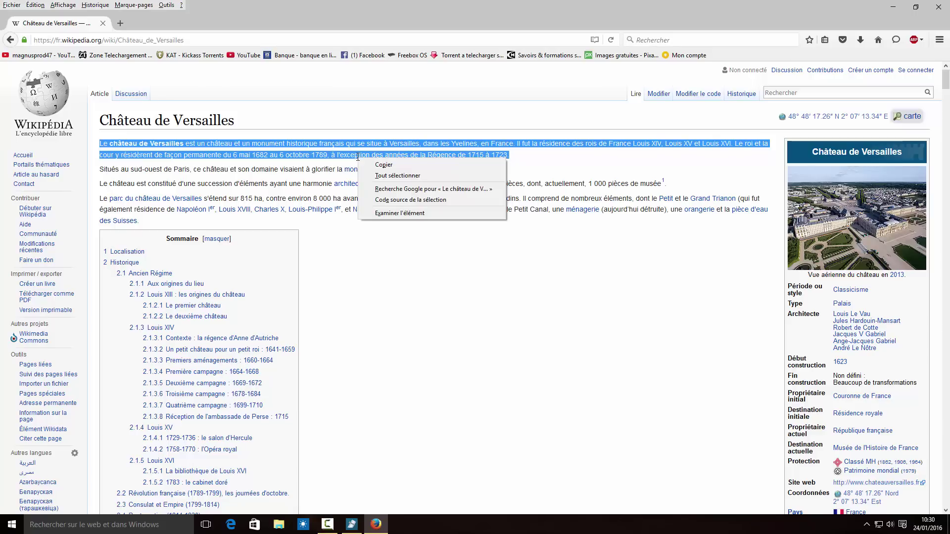
click(383, 165)
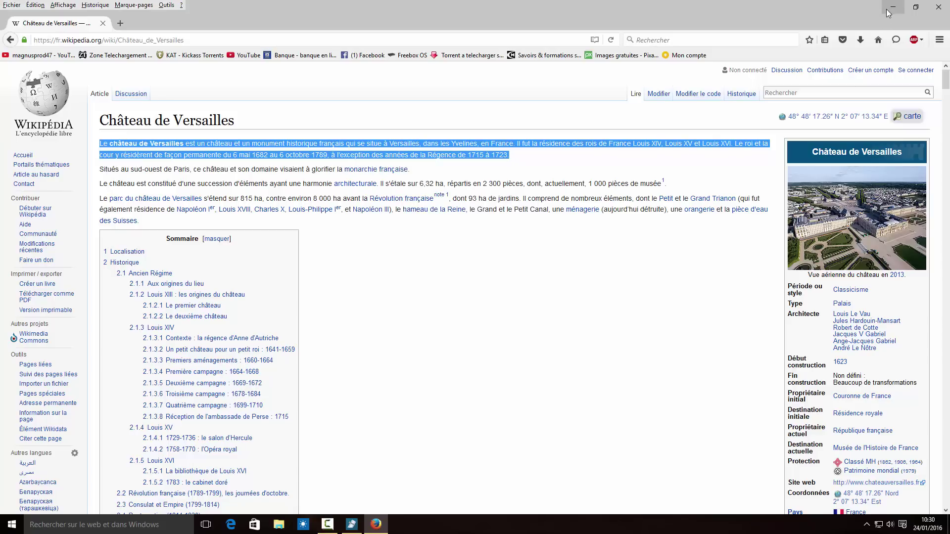
Return to Vidéo deluxe and create a manual title over the darkened area containing the copied paragraph, aligned right.
key(alt+Tab)
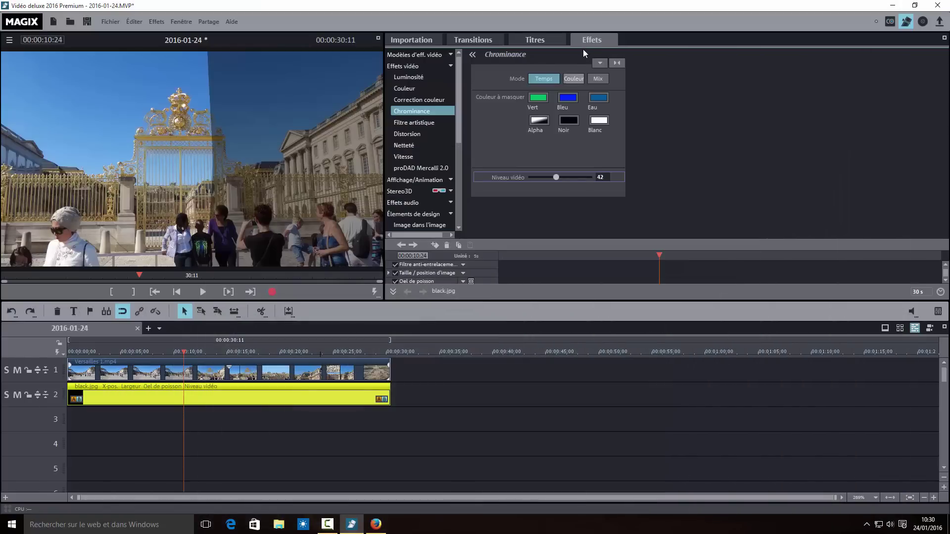
click(540, 37)
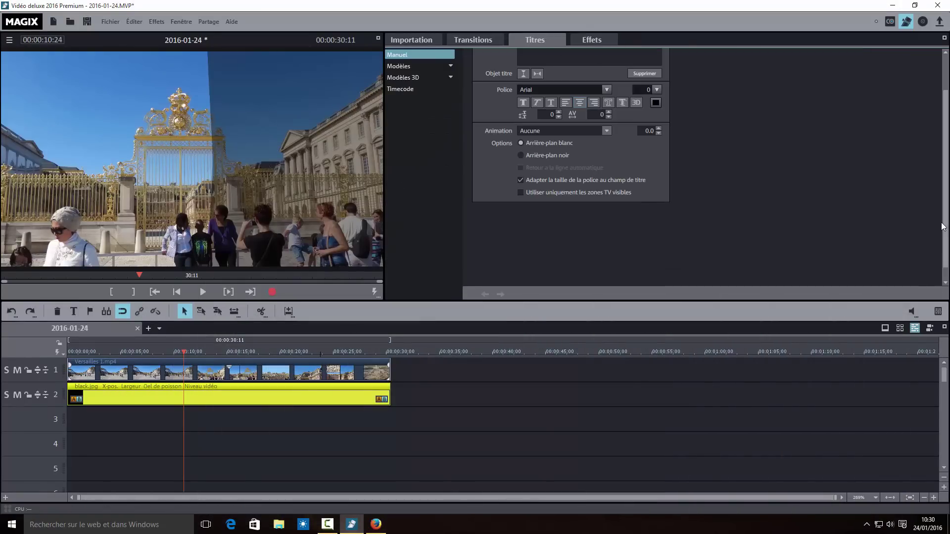
scroll(816, 193, up, 1)
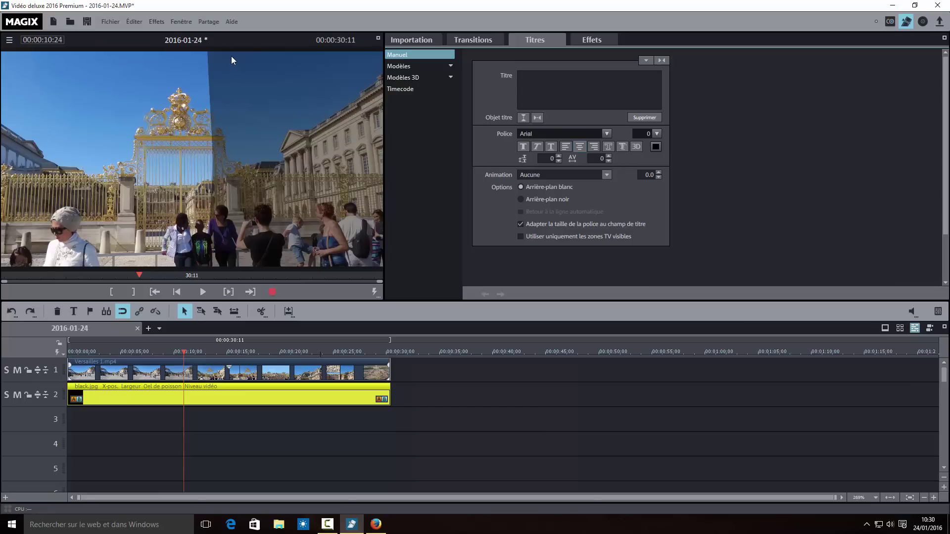
drag(233, 56, 370, 260)
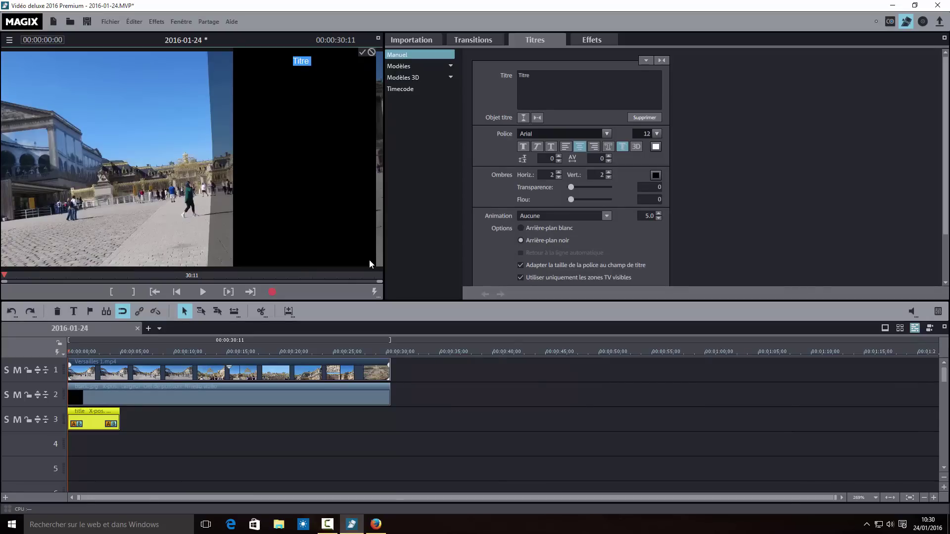
key(ctrl+v)
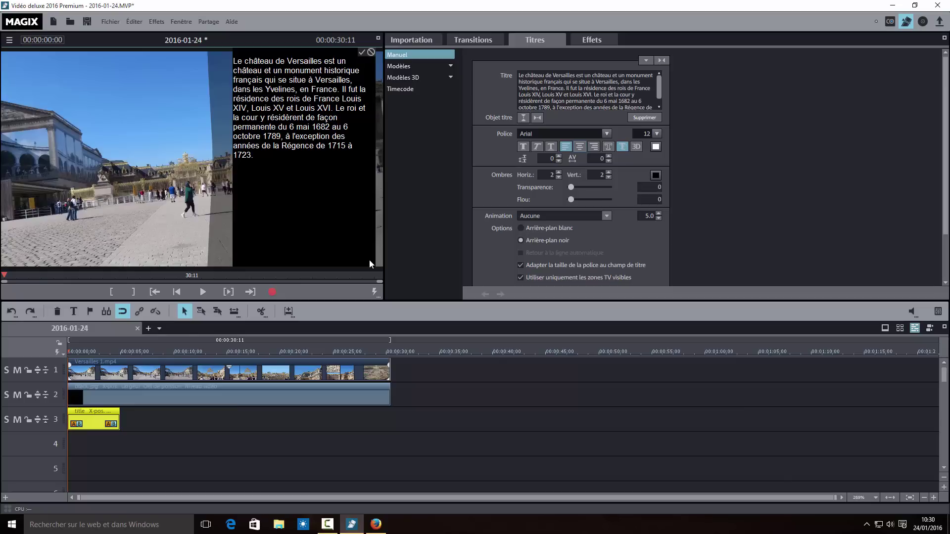
click(594, 151)
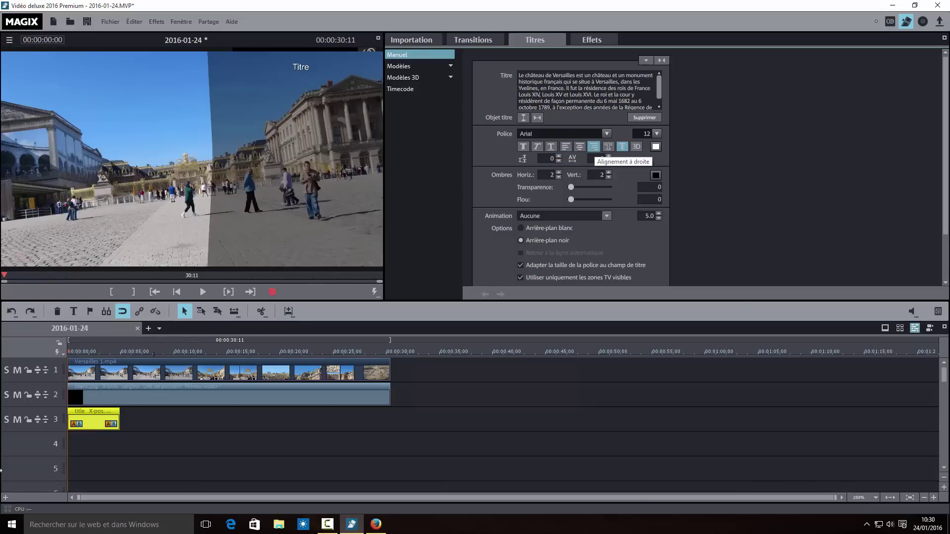
drag(71, 352, 97, 352)
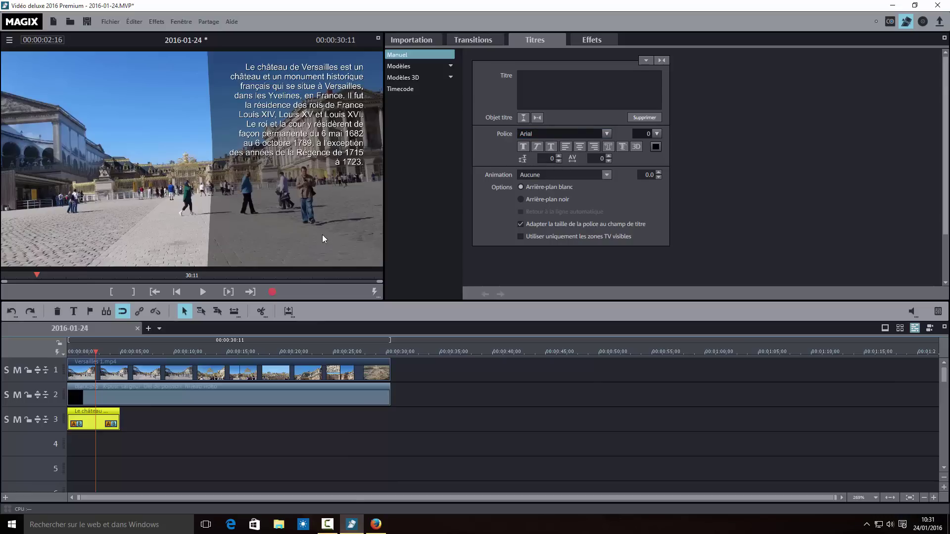
Set the title text's line spacing to 13.
click(559, 156)
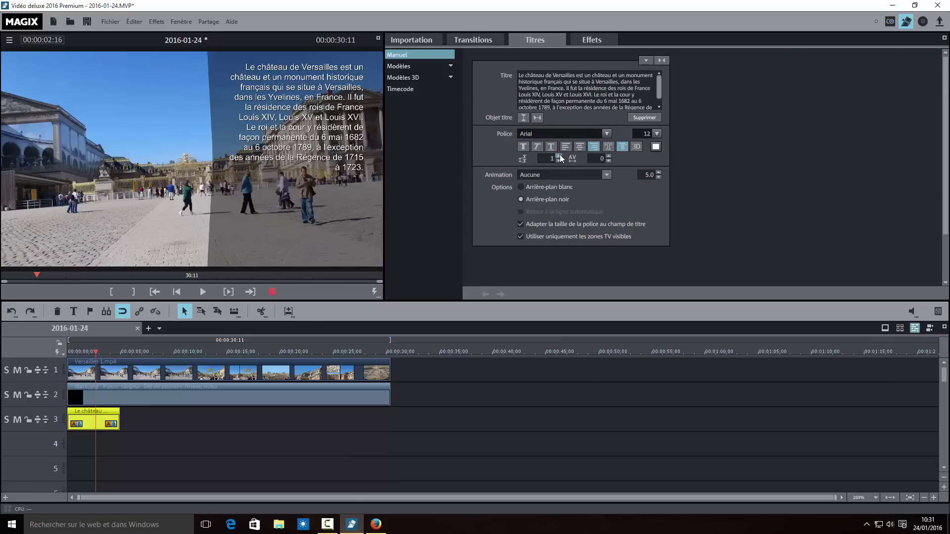
click(559, 155)
click(559, 155)
click(558, 156)
click(559, 156)
click(559, 156)
click(559, 156)
click(559, 156)
click(559, 156)
click(559, 155)
click(559, 155)
click(559, 156)
click(559, 156)
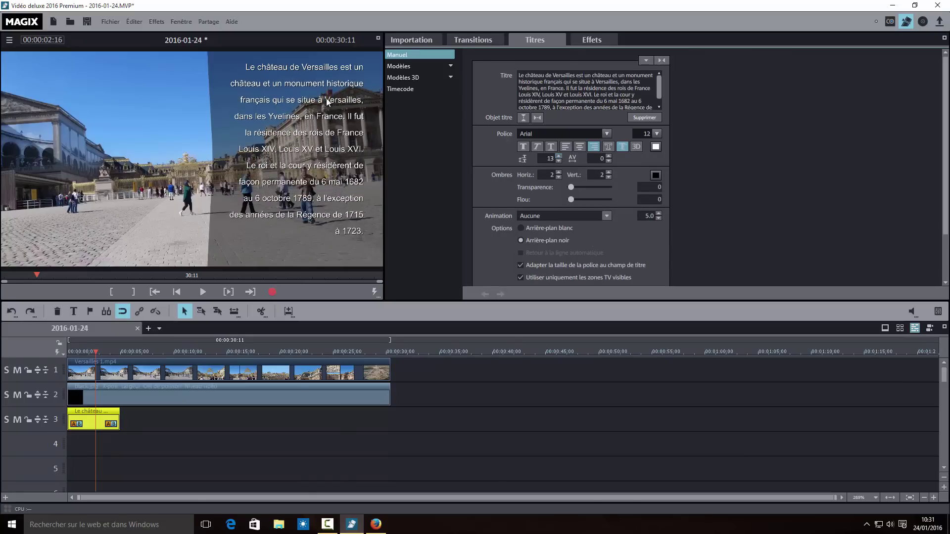
Centre the title text and change its font to Averia.
click(583, 147)
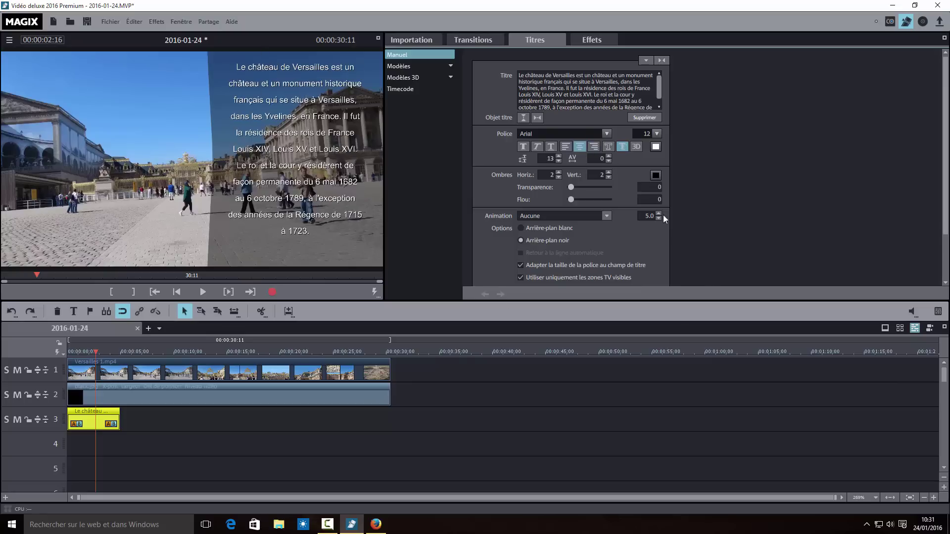
click(607, 134)
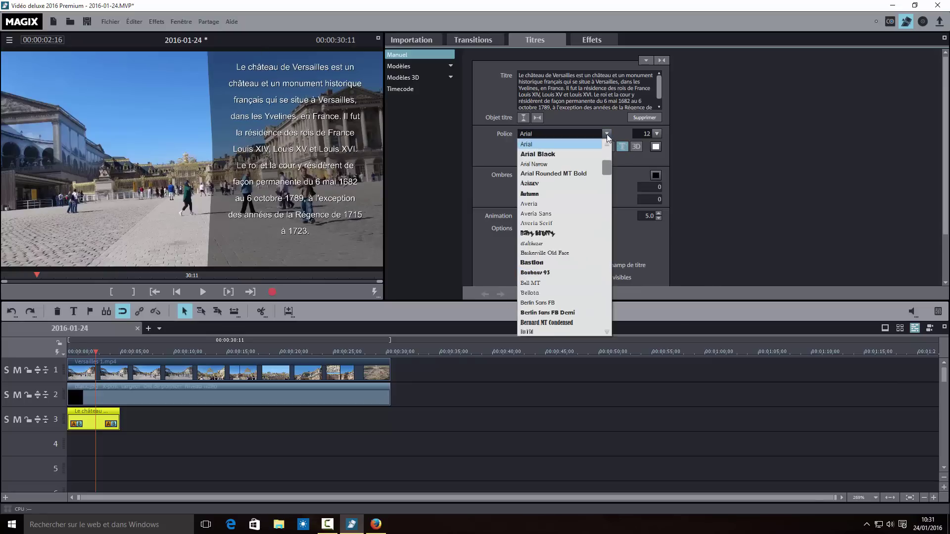
click(565, 202)
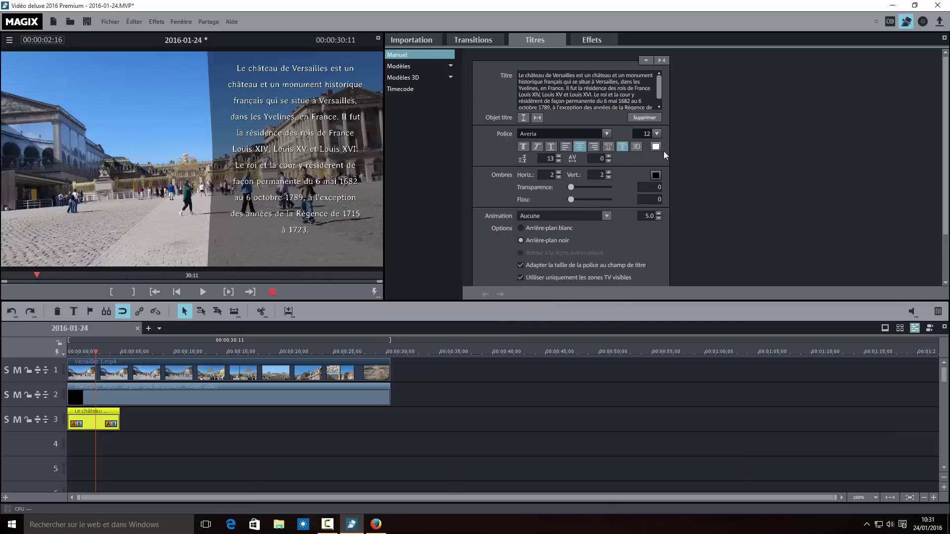
Enable the 3D effect on the title and set its shadow colour to orange.
click(637, 147)
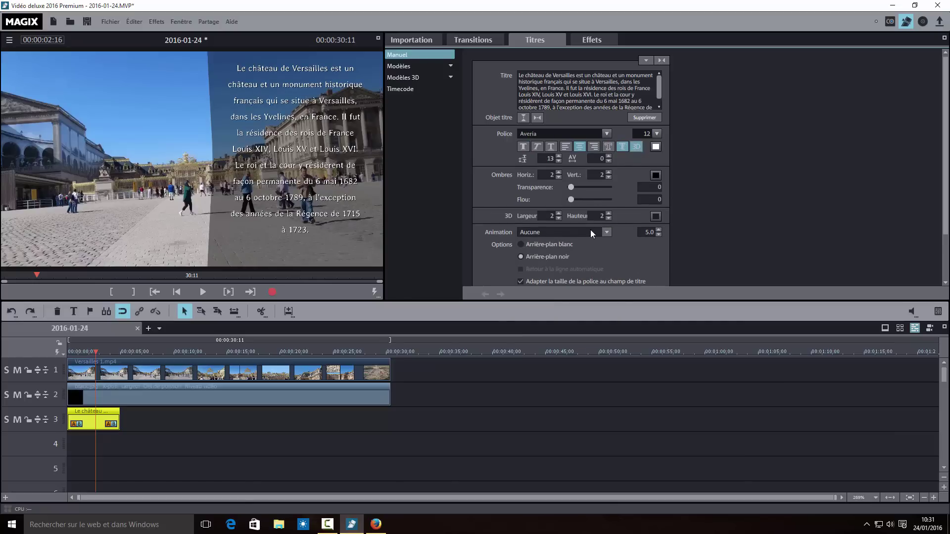
click(656, 175)
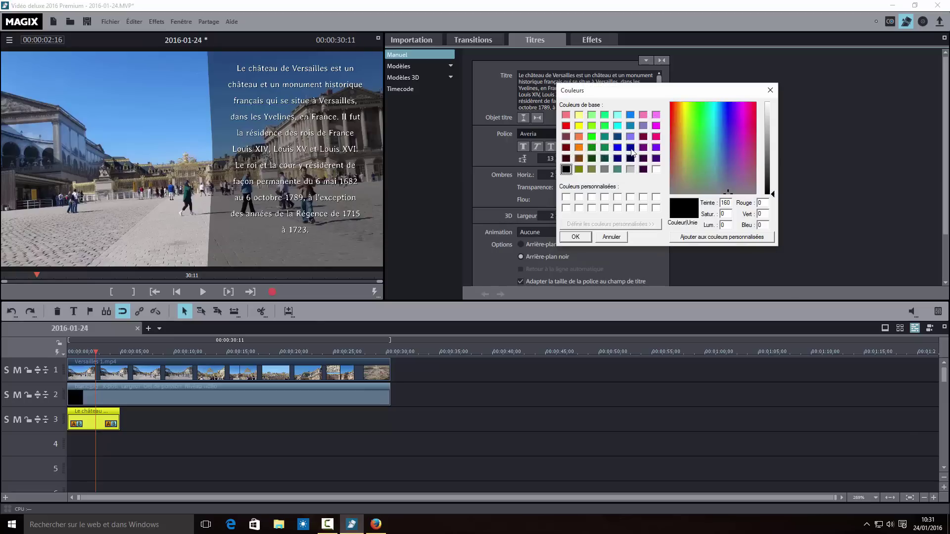
click(580, 149)
click(575, 237)
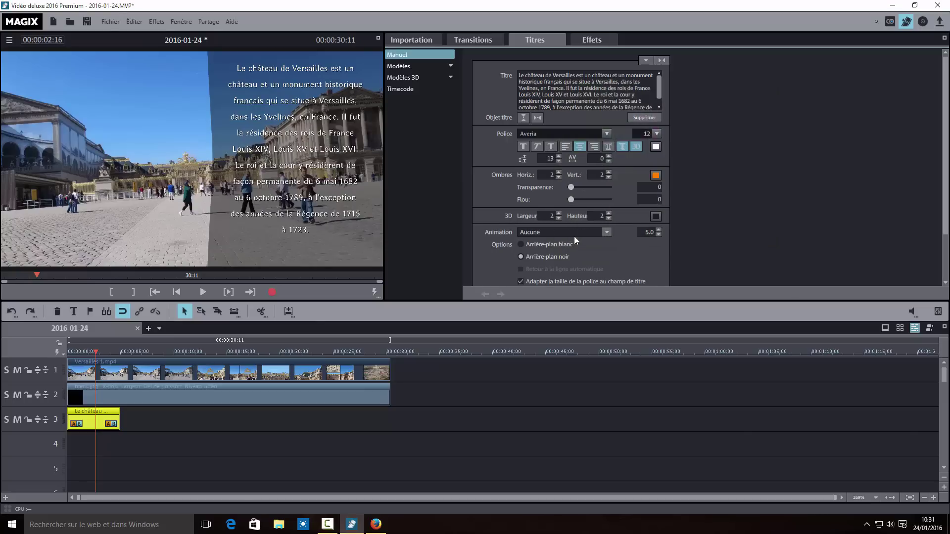
Set the title shadow's horizontal offset to 7 and vertical offset to 5, and check it in the full-screen preview.
click(609, 173)
click(609, 173)
click(558, 173)
click(558, 173)
click(558, 172)
click(558, 172)
click(558, 173)
click(376, 38)
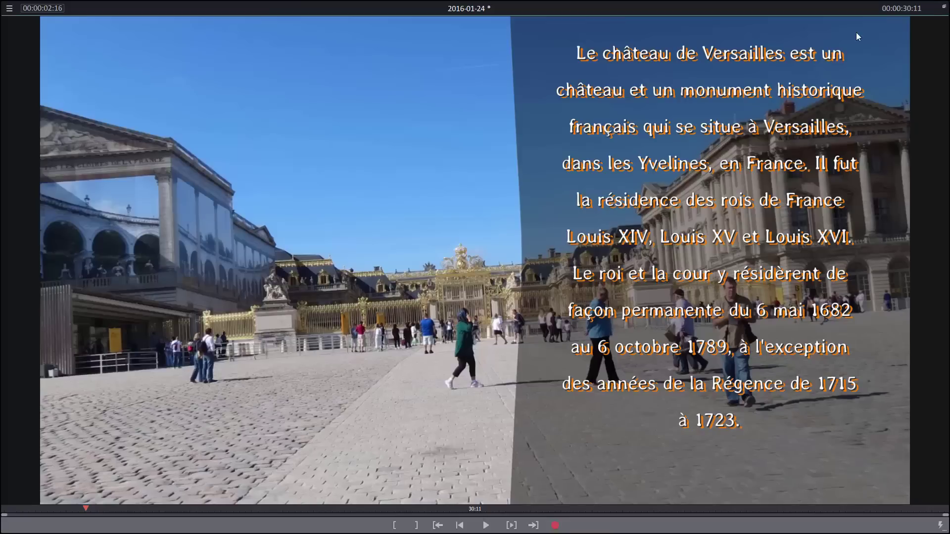
click(944, 7)
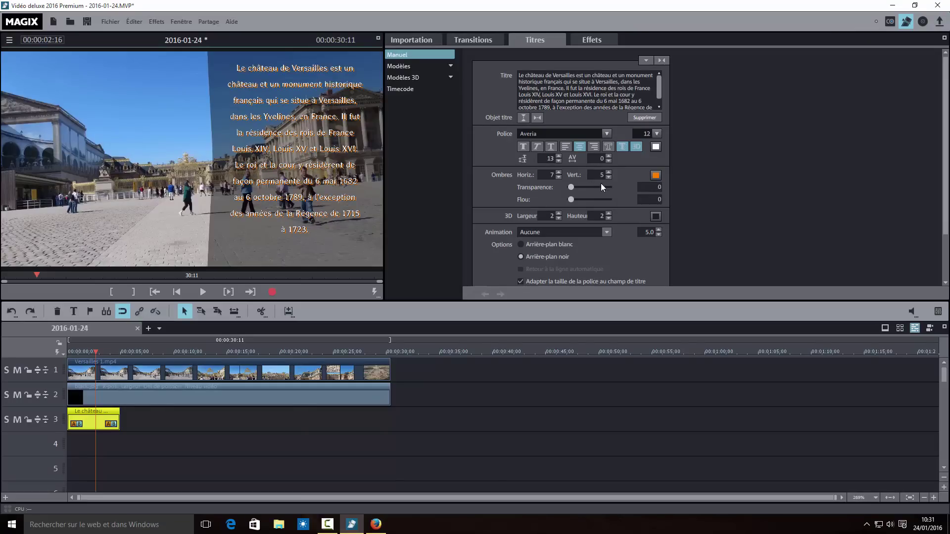
Reduce the title shadow's offsets to 5 horizontally and 3 vertically, and check them in the full-screen preview.
click(609, 178)
click(559, 177)
click(559, 177)
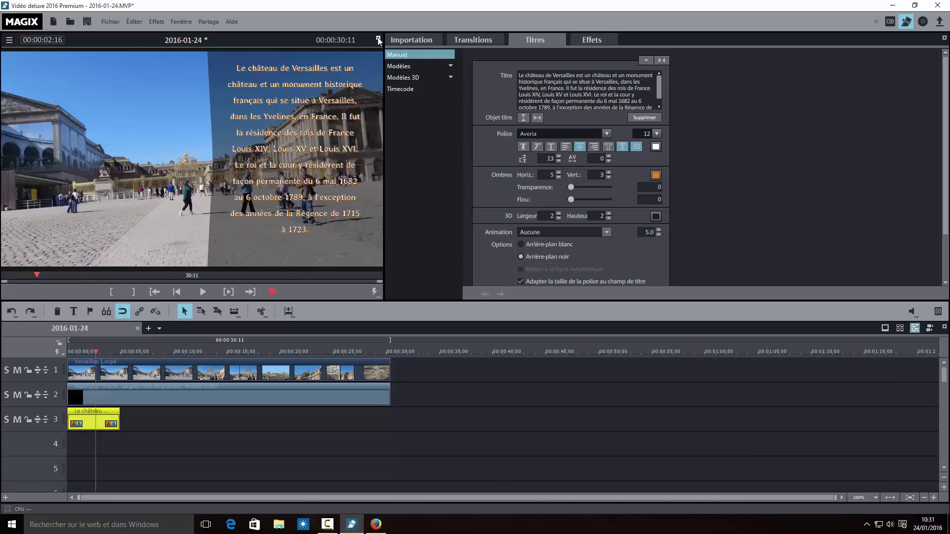
click(378, 39)
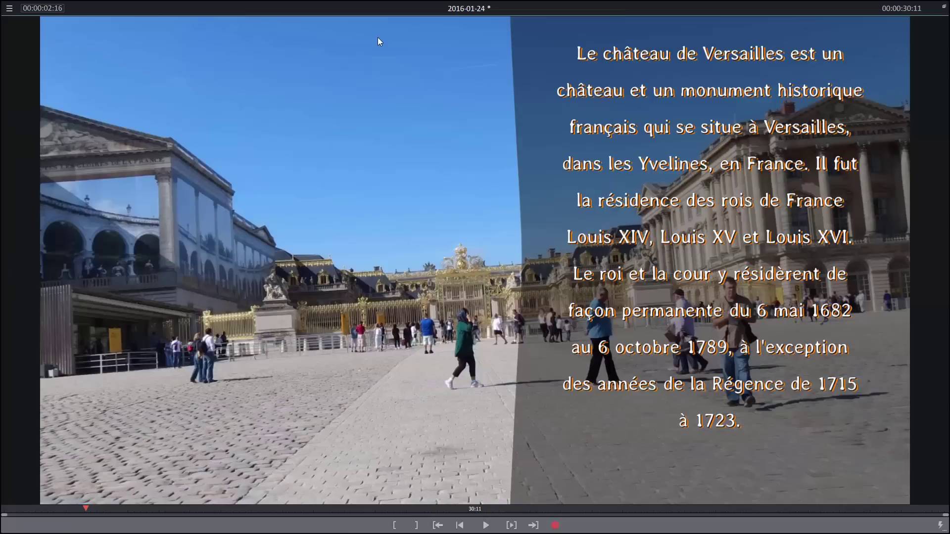
click(943, 6)
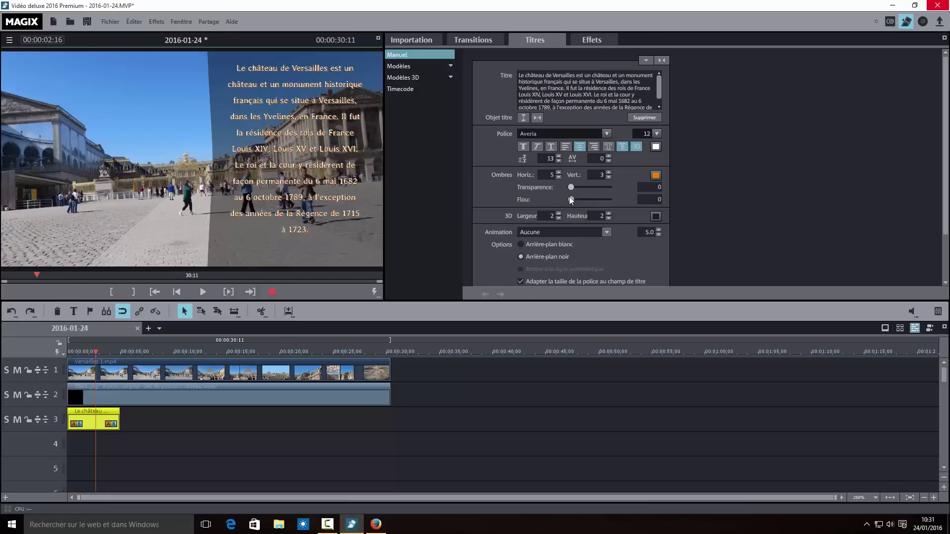
Set the title shadow's blur to 32.
drag(570, 197, 575, 197)
click(588, 199)
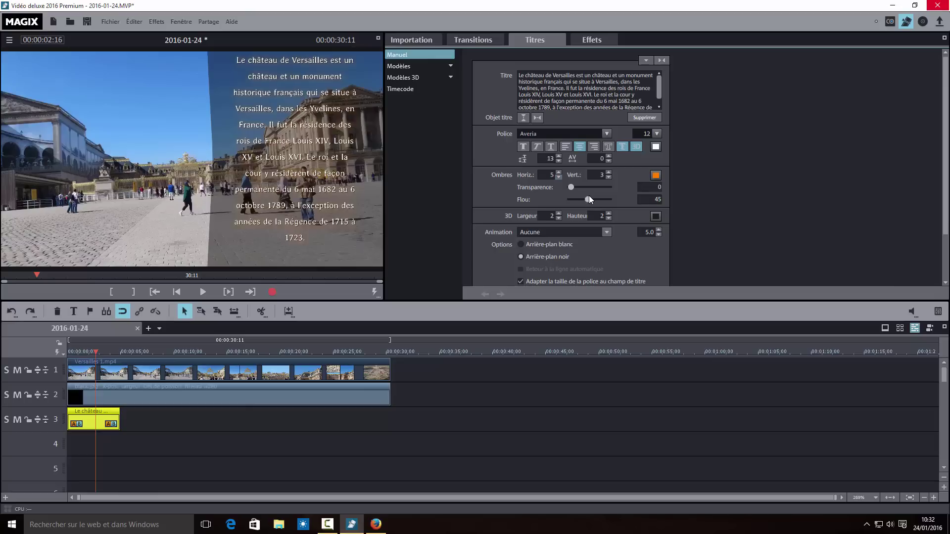
scroll(584, 197, down, 3)
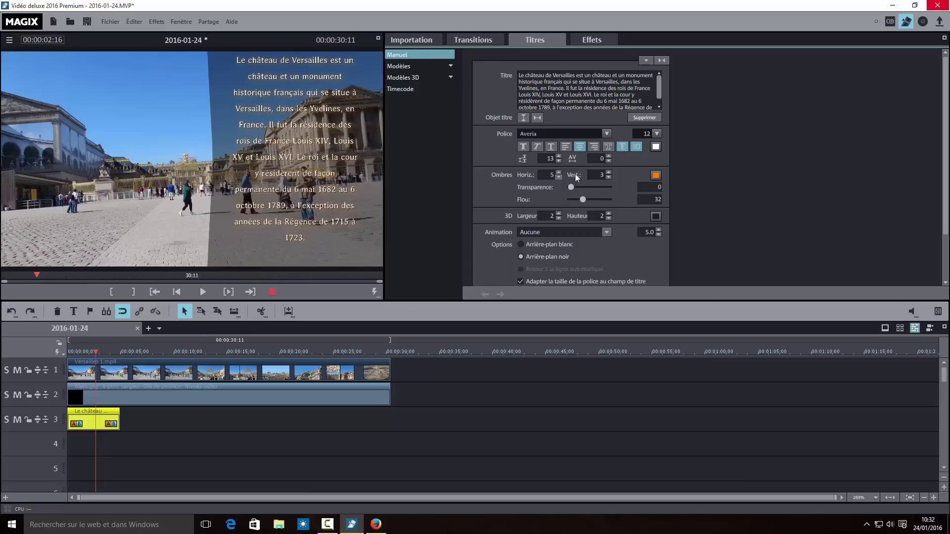
Move the title text slightly down within the dark panel in the preview.
click(311, 134)
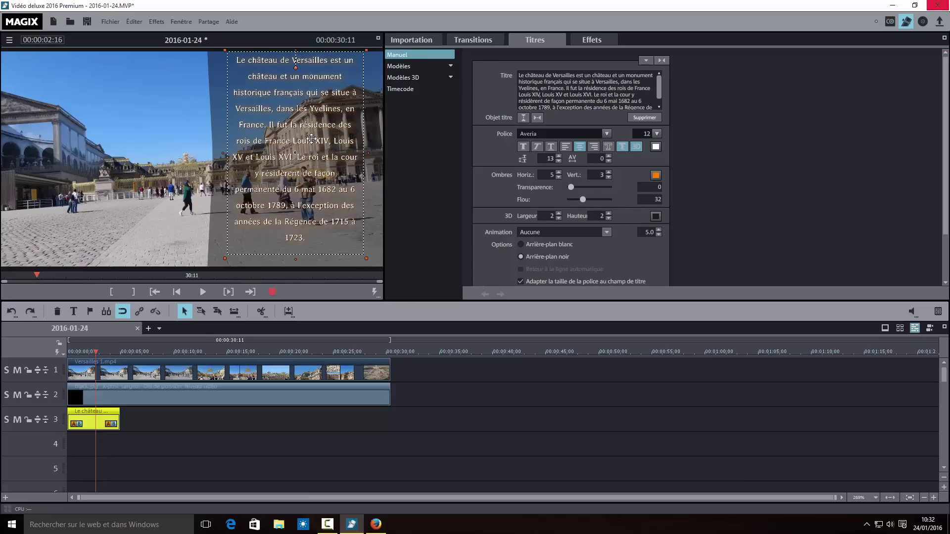
drag(314, 137, 315, 141)
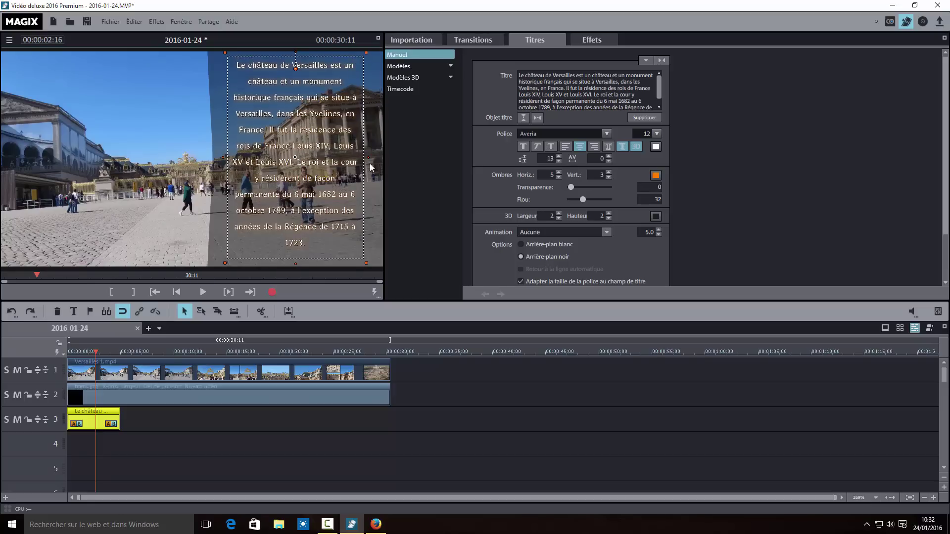
click(477, 150)
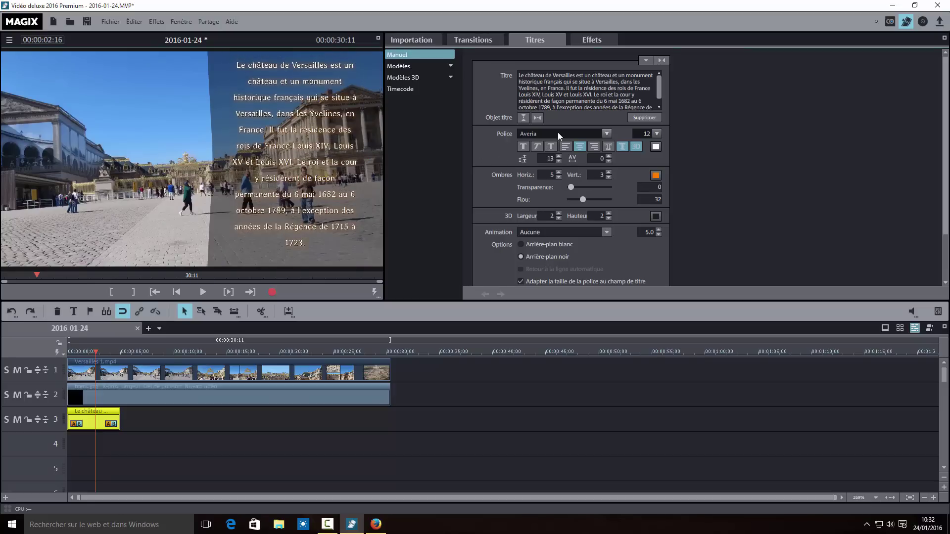
Try centring the title horizontally in the frame, and move it back over the dark panel.
click(537, 117)
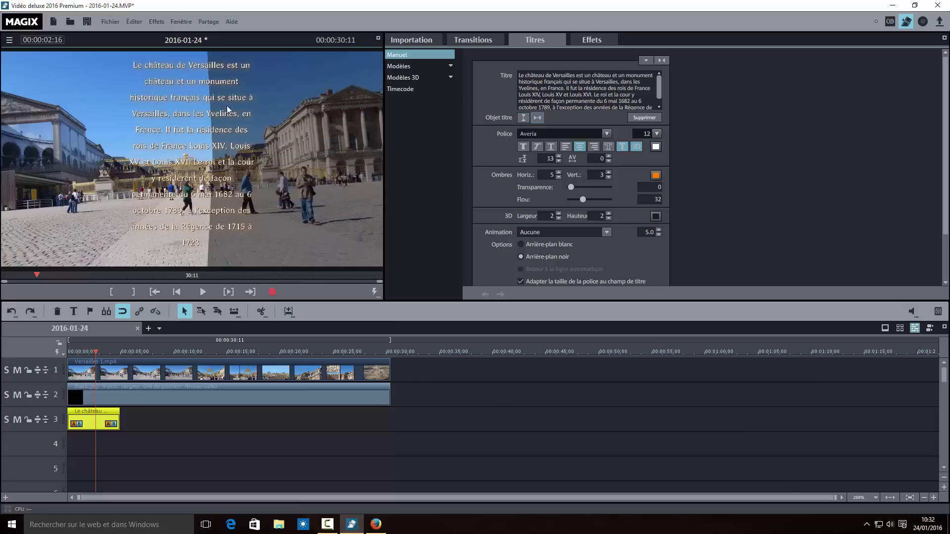
click(221, 136)
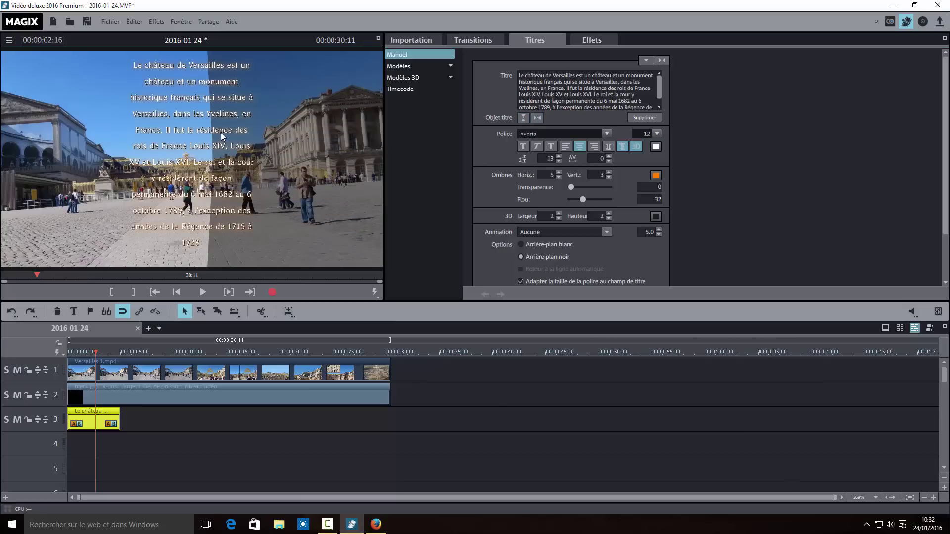
drag(214, 147, 318, 171)
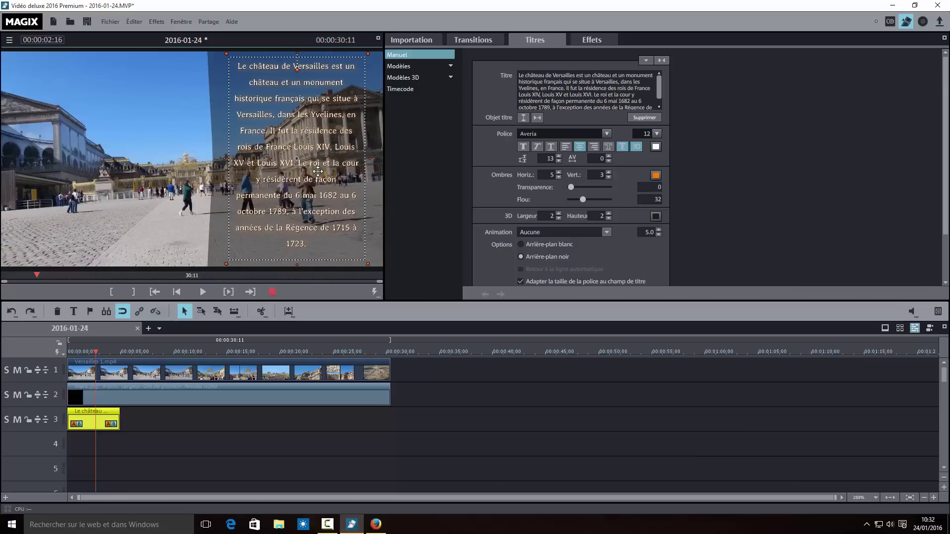
Extend the title object on track 3 to the end of the Versailles video.
click(198, 427)
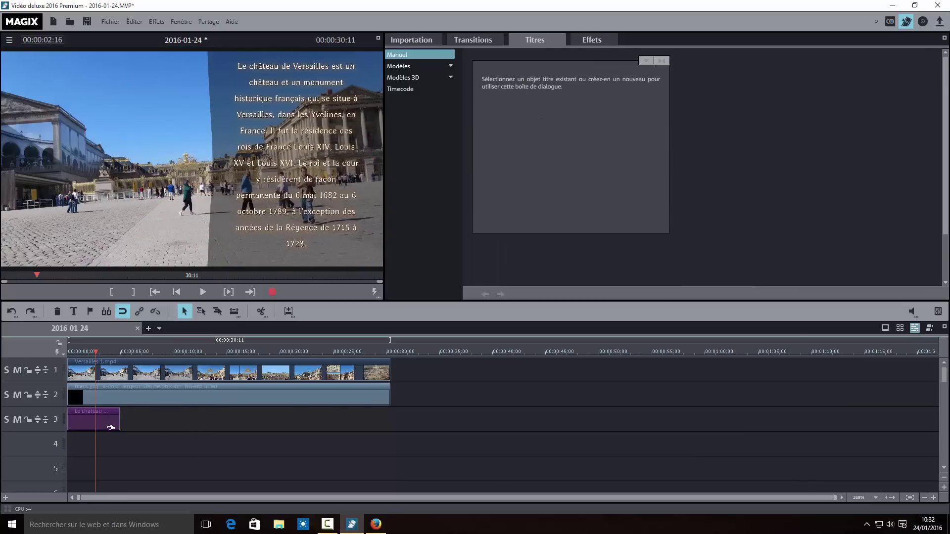
drag(118, 421, 390, 418)
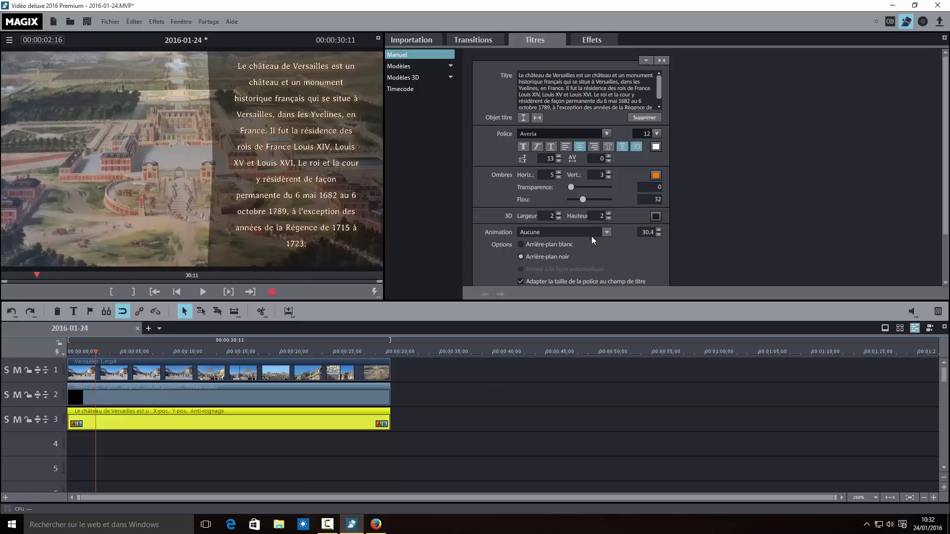
Apply the "De bas en haut" animation to the title and play it back in the full-screen preview.
click(607, 232)
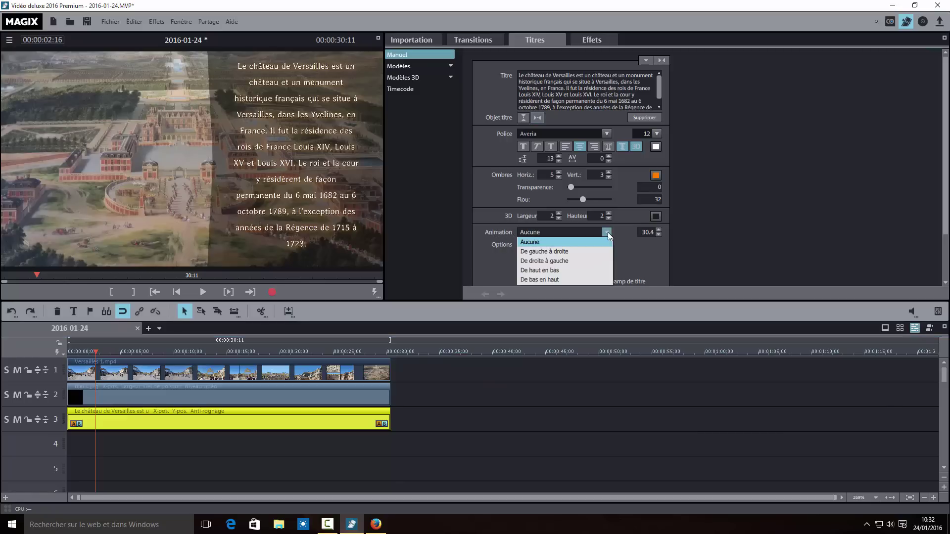
click(581, 281)
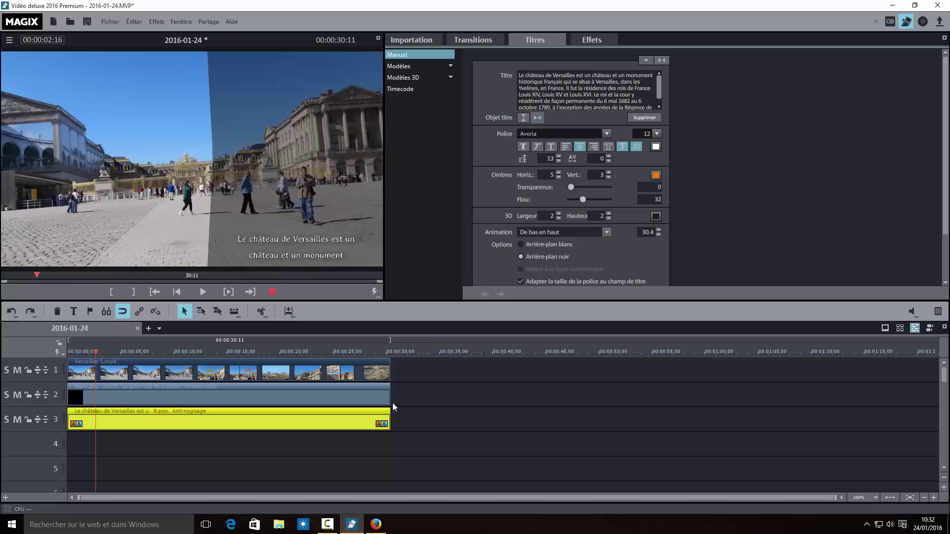
click(63, 352)
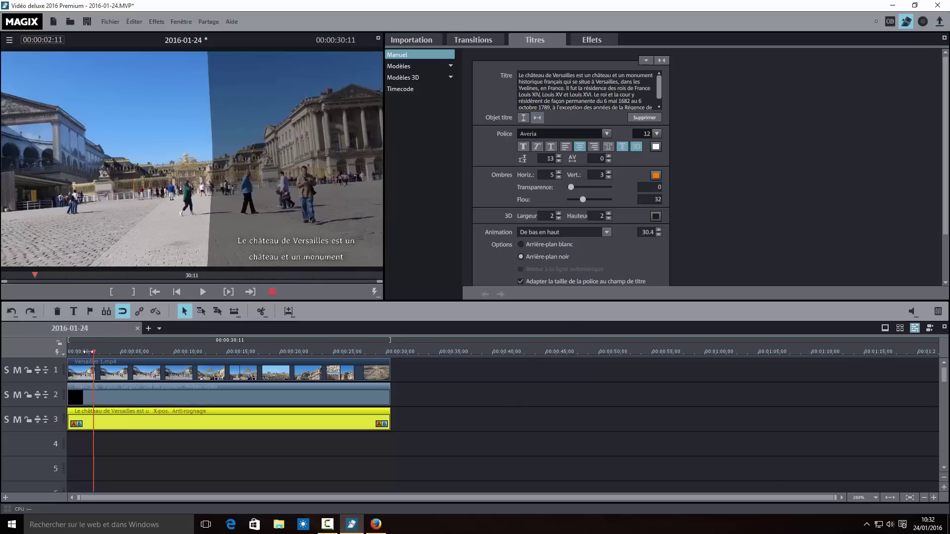
click(378, 39)
click(487, 525)
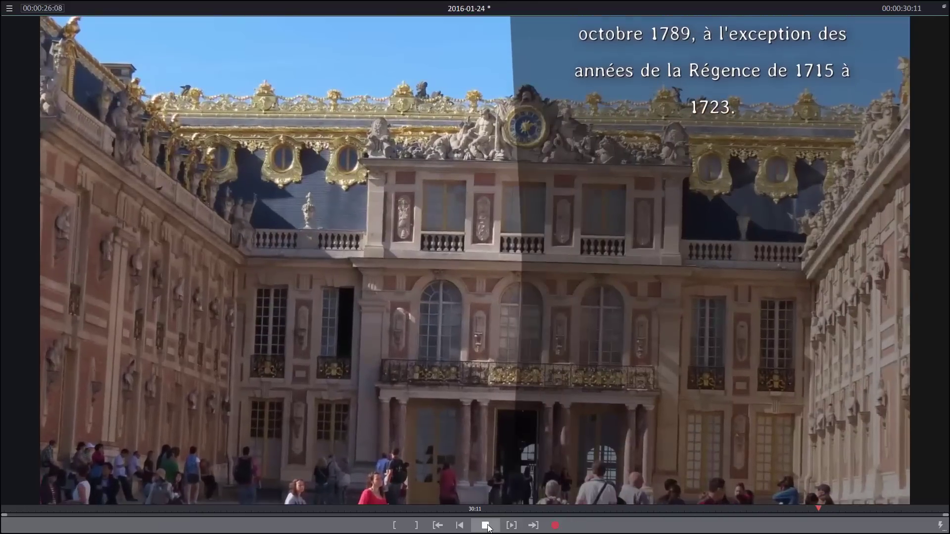
click(486, 526)
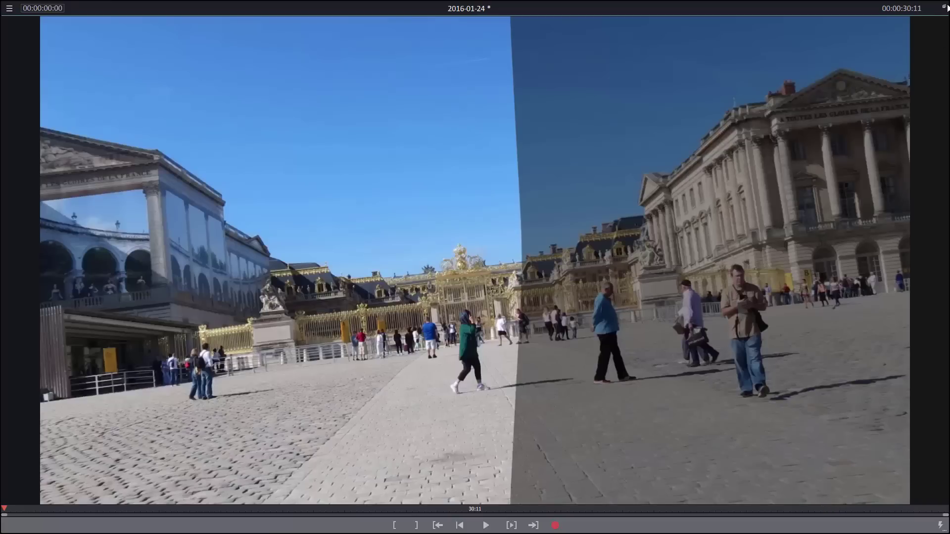
click(943, 6)
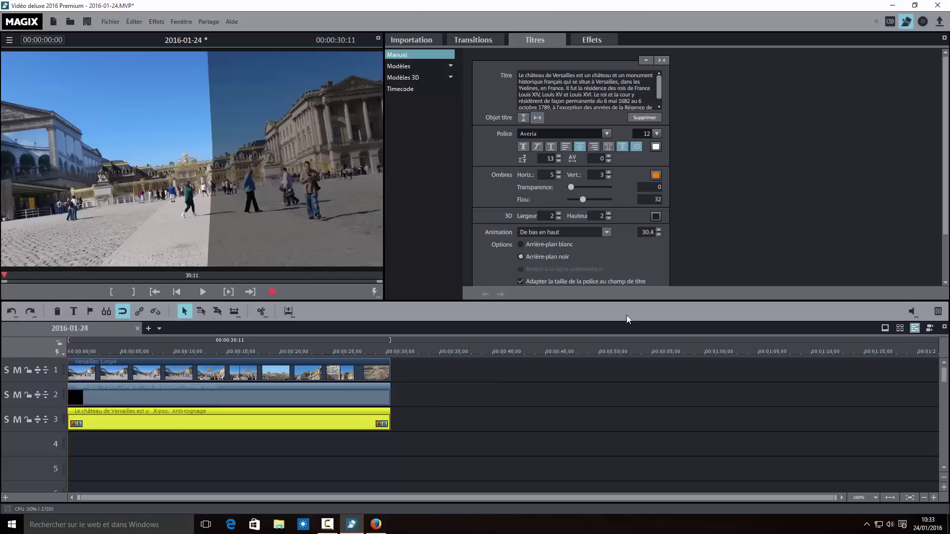
Set the title's animation back to "Aucune" and play the project in the preview.
click(588, 232)
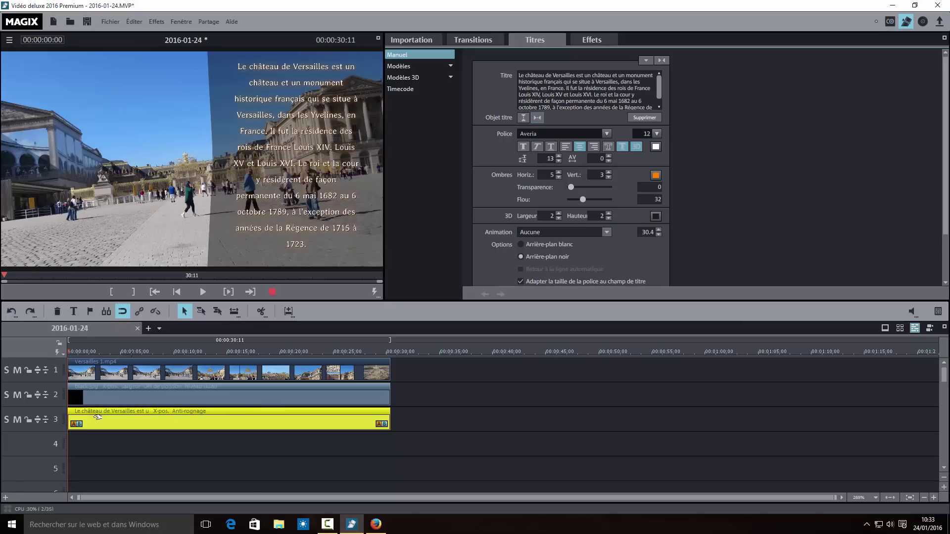
click(197, 294)
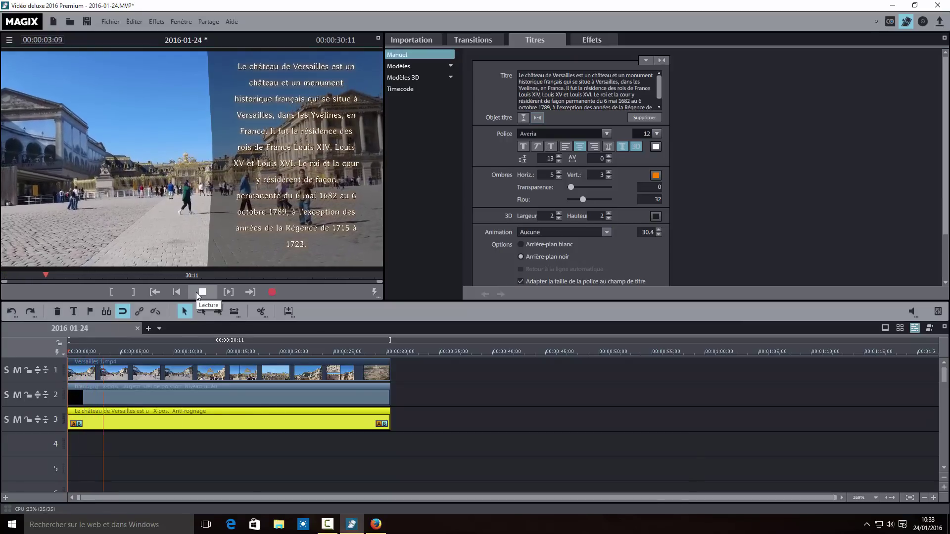
click(198, 292)
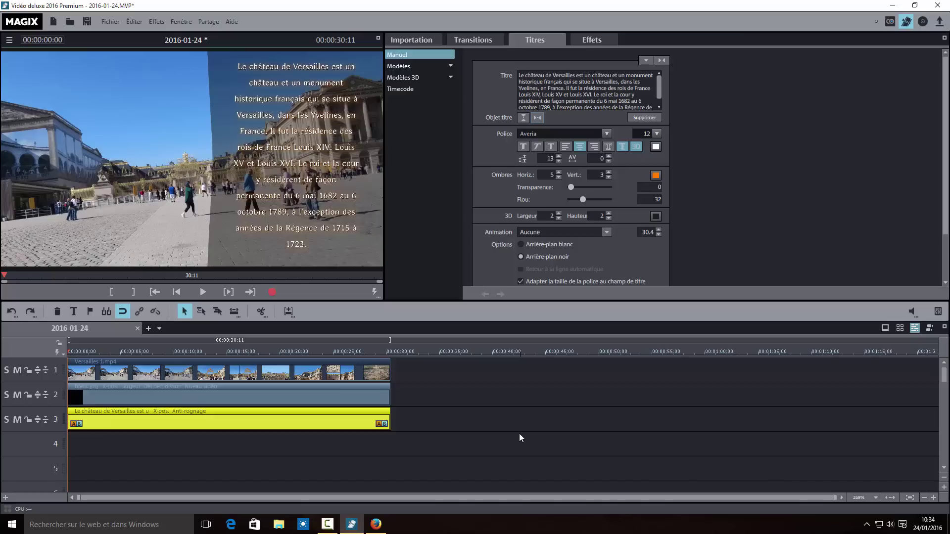
Set the title's character spacing to -3.
click(607, 159)
click(608, 159)
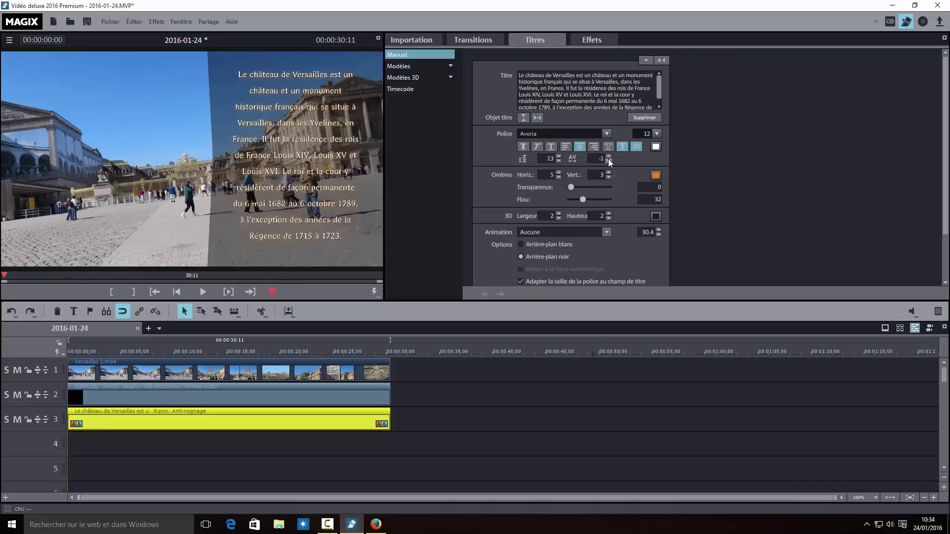
click(607, 158)
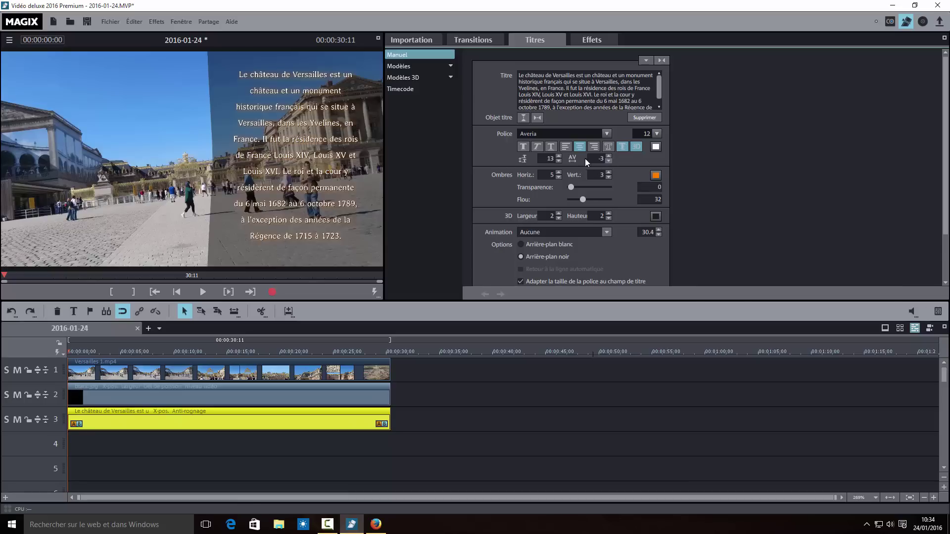